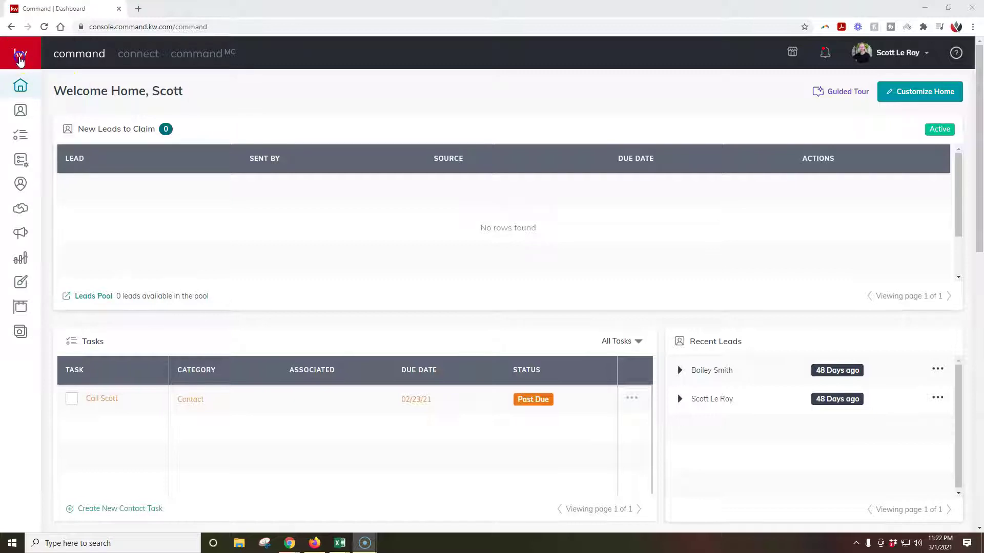
Expand the left sidebar and go to the SmartPlans section.
left_click(21, 59)
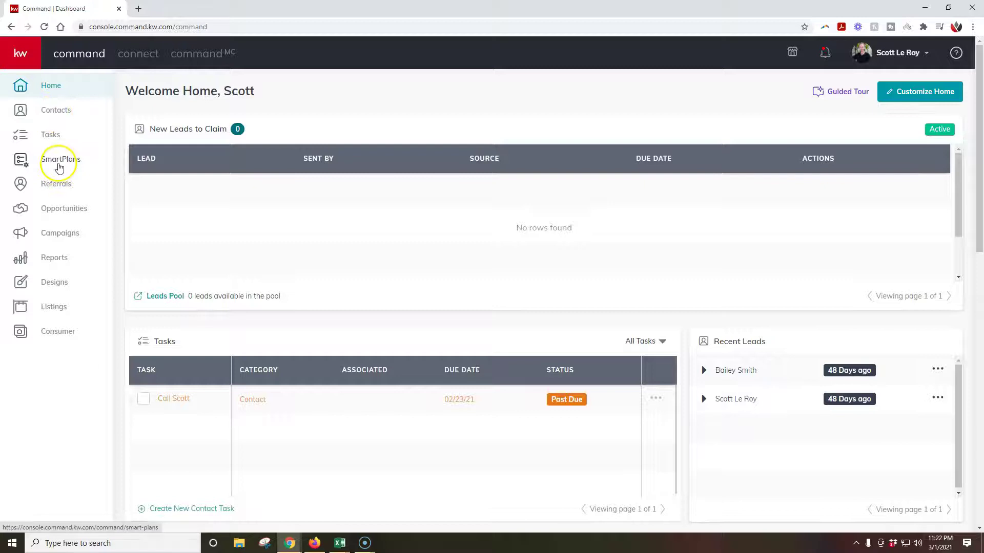
left_click(60, 160)
left_click(70, 116)
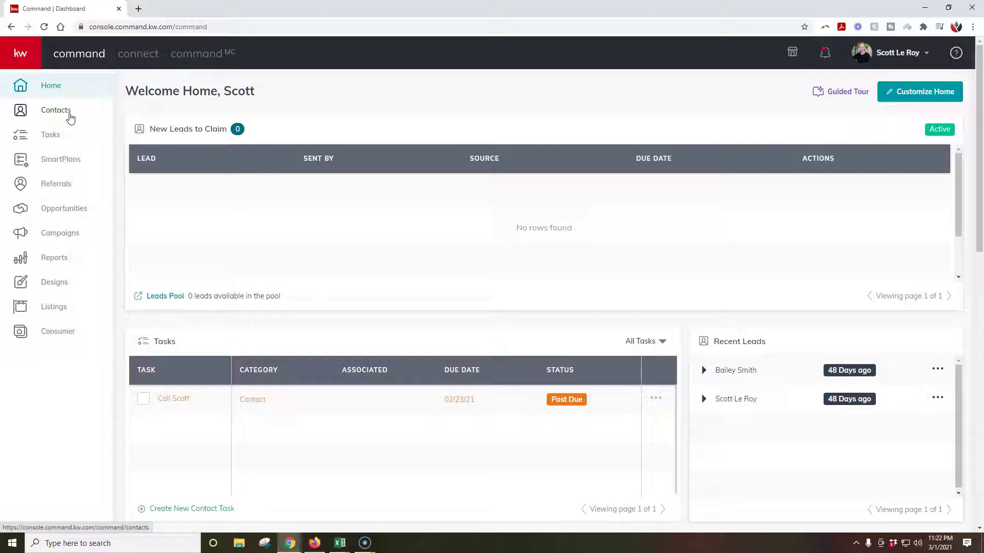
left_click(68, 128)
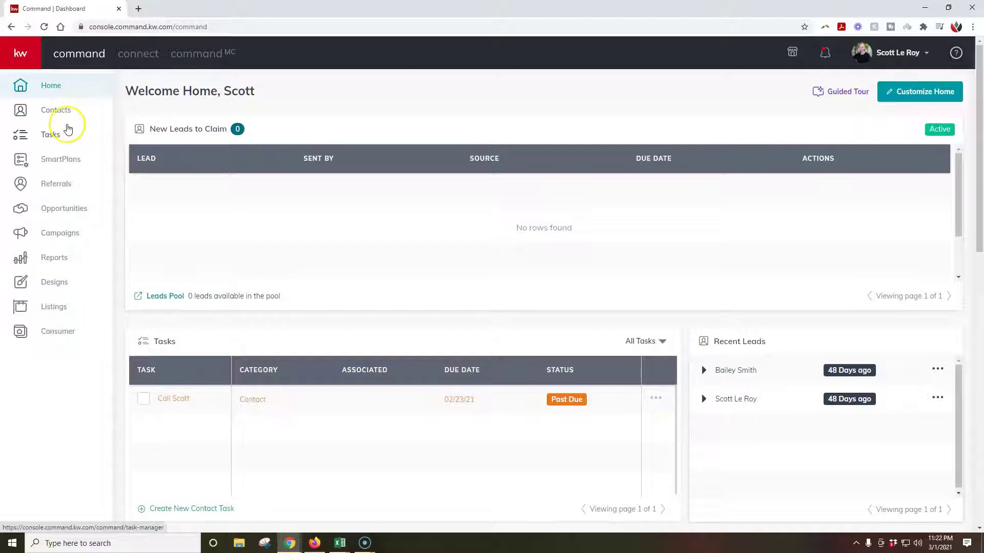
left_click(63, 160)
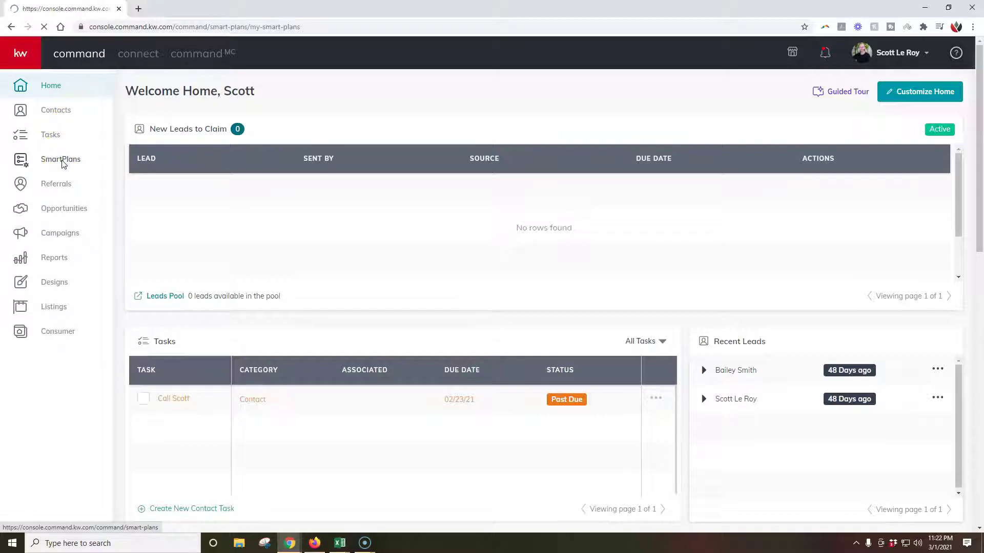
left_click(116, 171)
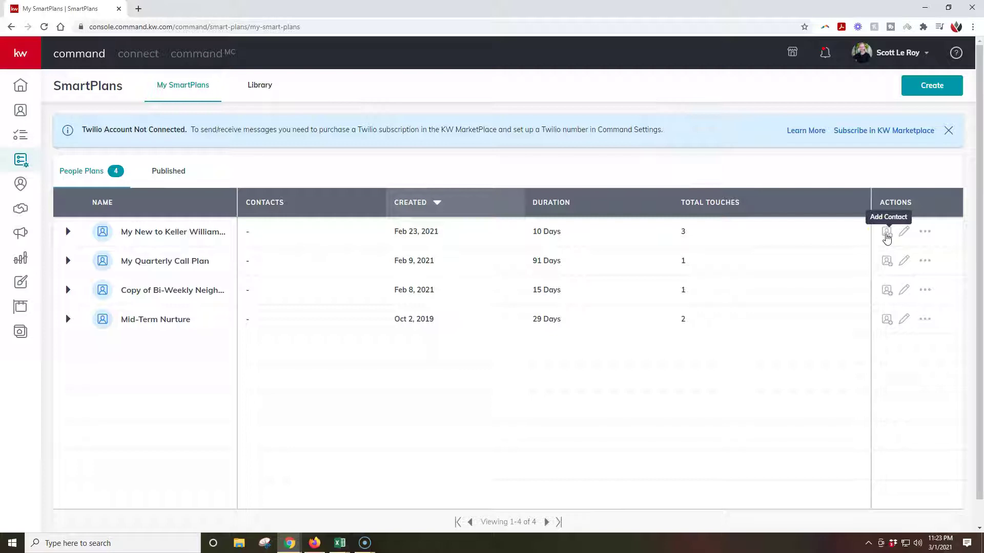
left_click(887, 233)
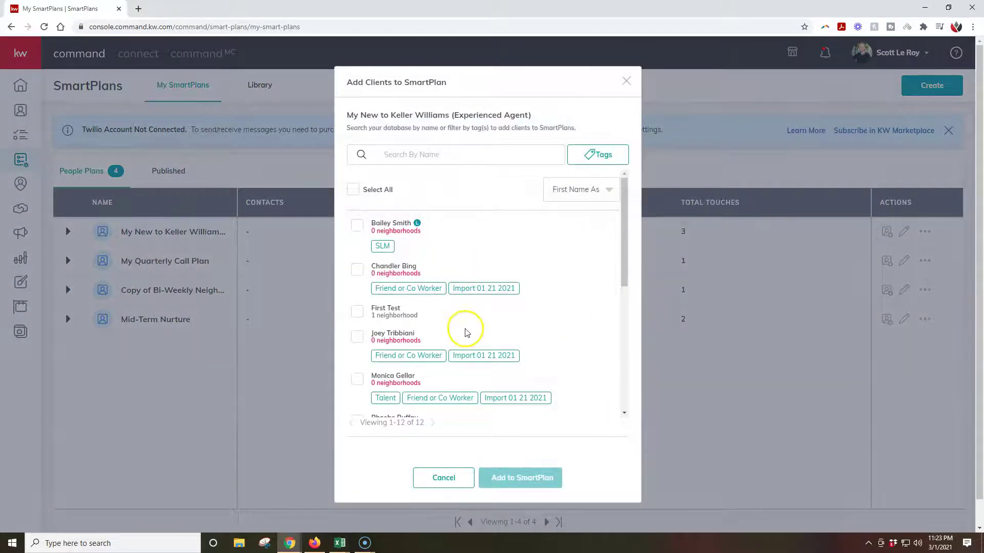
scroll(466, 332, "down", 2)
scroll(466, 332, "down", 2)
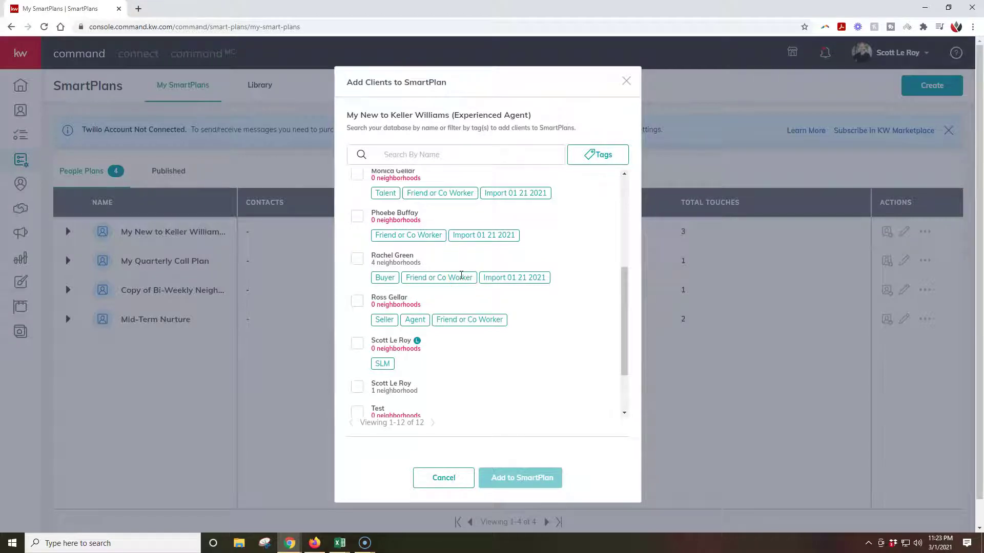
left_click(626, 81)
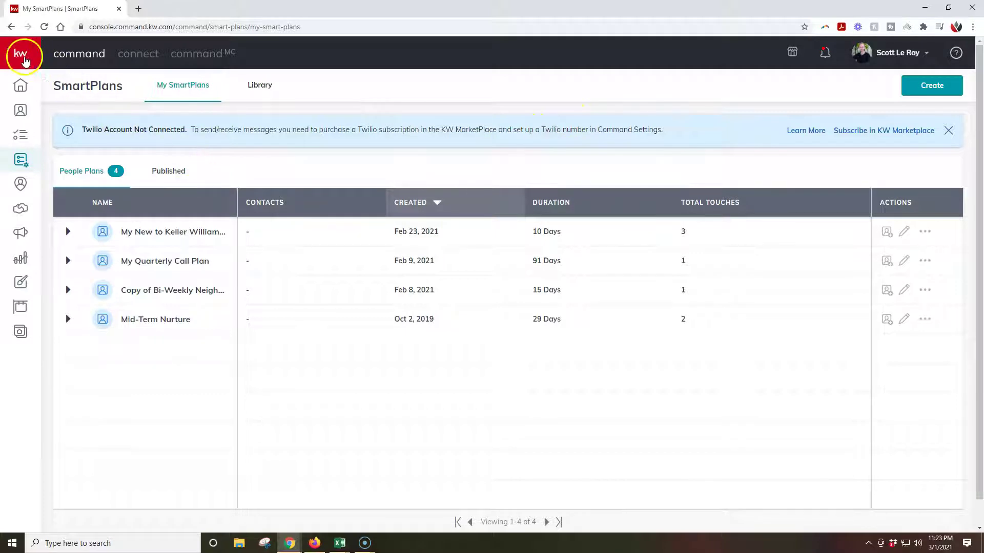
Open Contacts and sort the list by Last Contacted date.
left_click(23, 58)
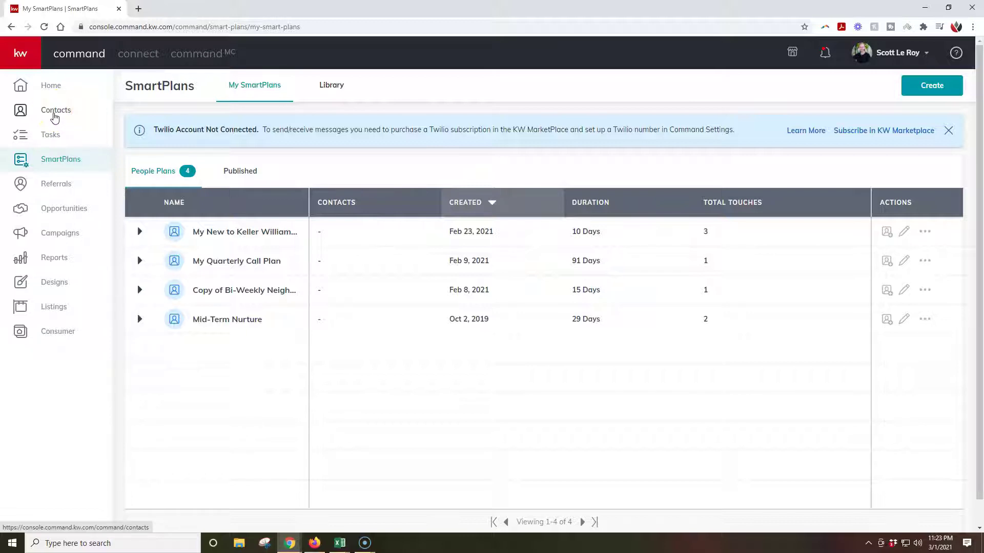
left_click(55, 118)
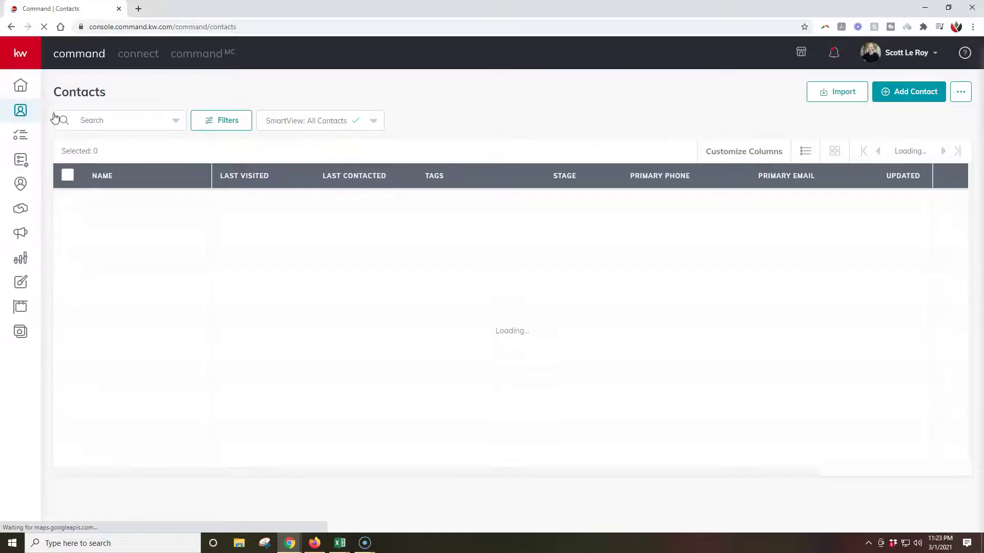
left_click(290, 183)
left_click(353, 176)
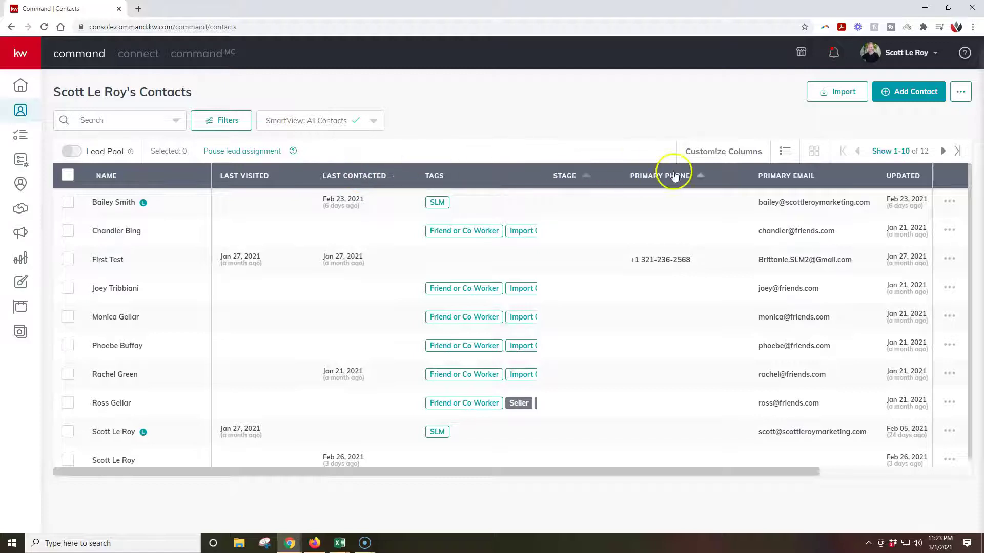
Show 500 contacts per page so all 12 appear, then select all 12.
left_click(889, 155)
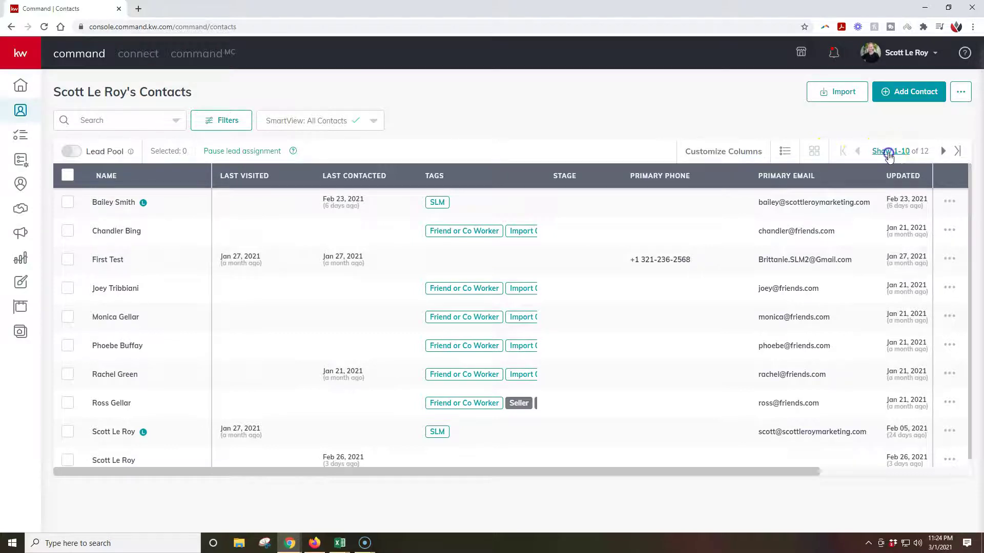
left_click(895, 252)
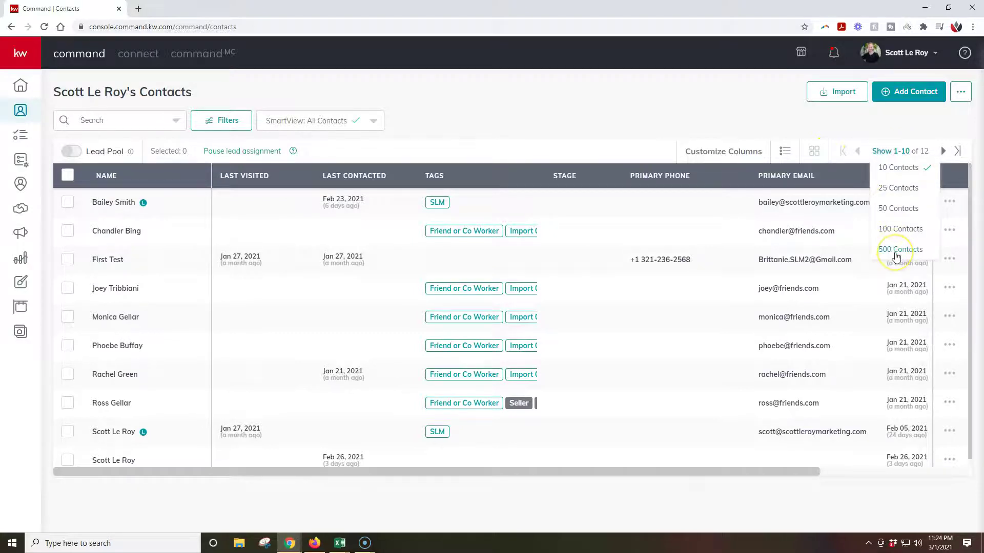
left_click(895, 252)
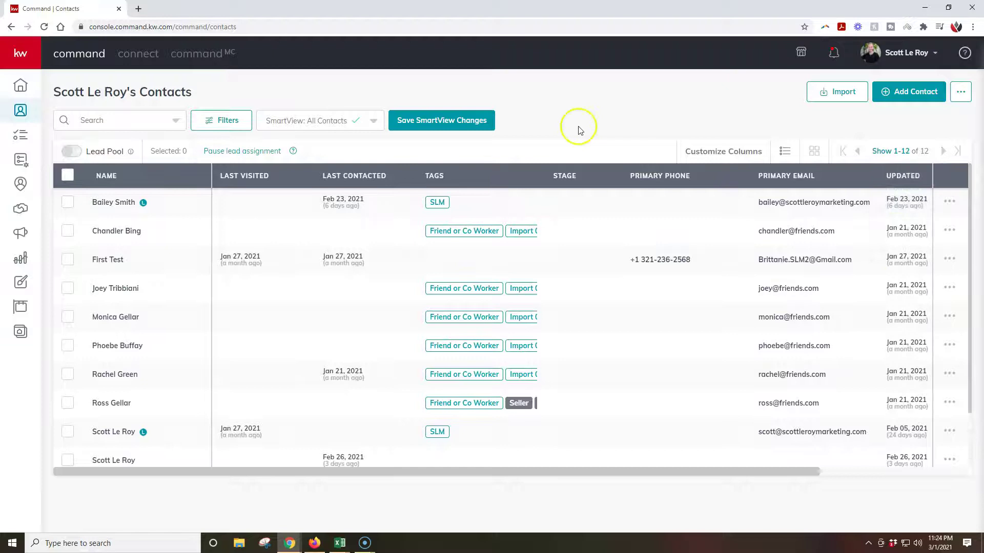
left_click(71, 182)
left_click(71, 178)
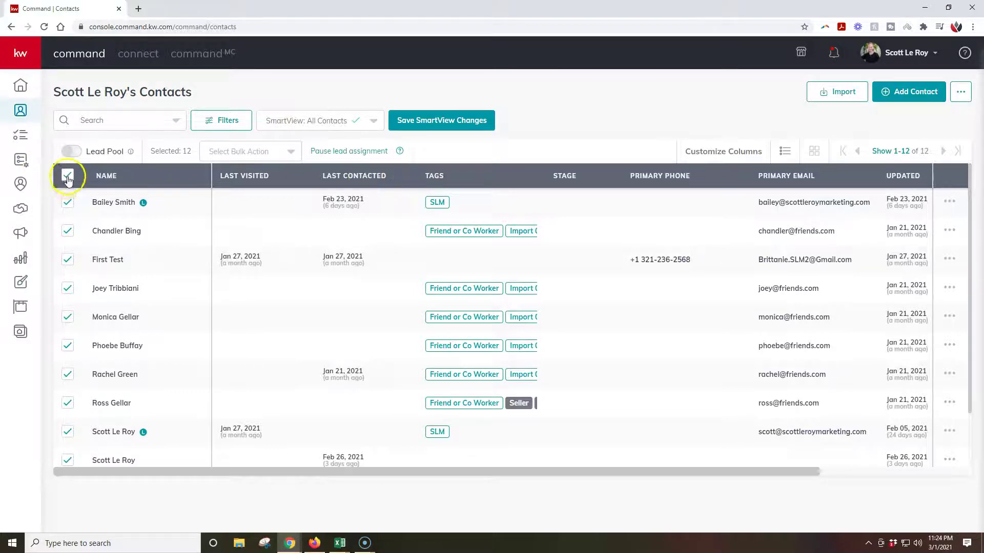
Choose Add to SmartPlan from the Select Bulk Action dropdown for the 12 contacts.
left_click(251, 159)
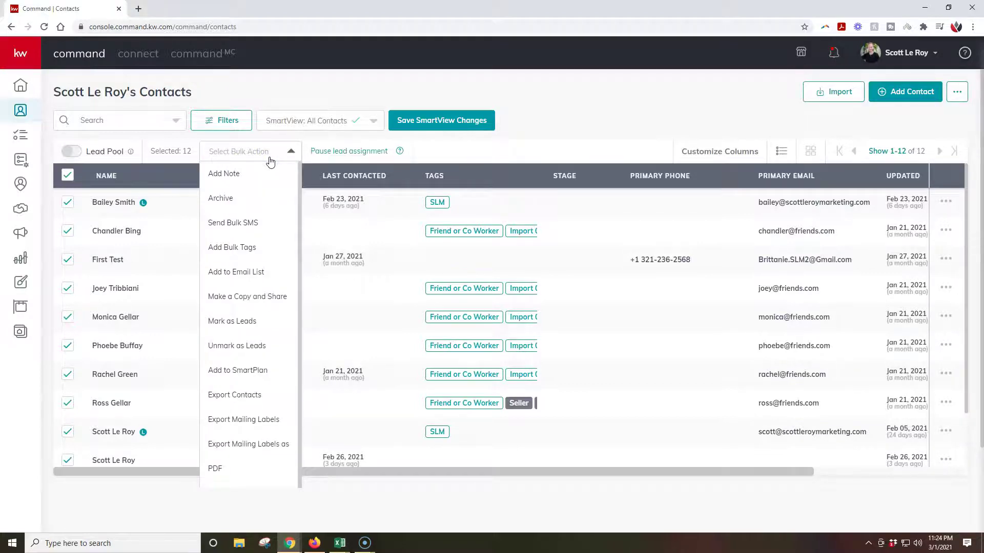
left_click(255, 377)
left_click(255, 378)
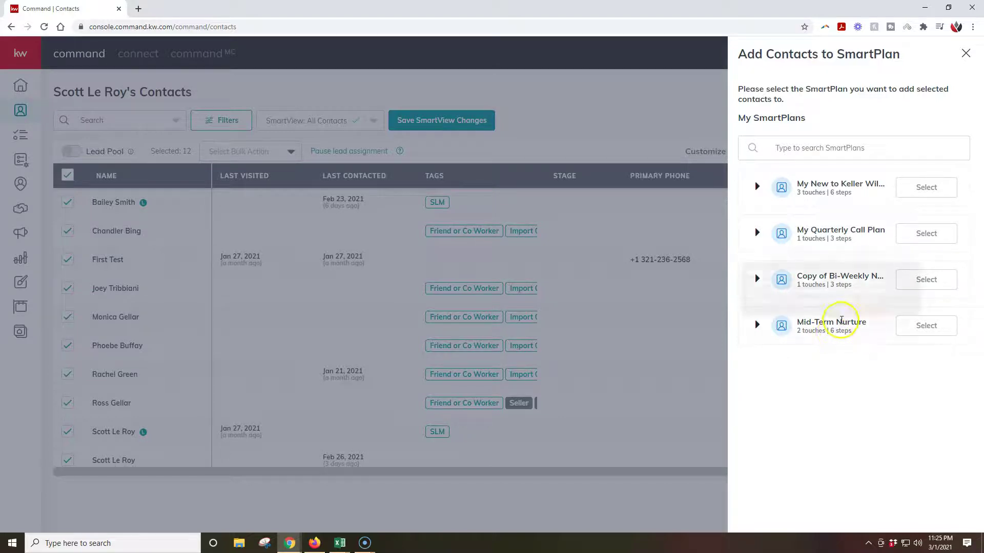
Pick My Quarterly Call Plan and start all contacts on March 5, 2021.
left_click(927, 244)
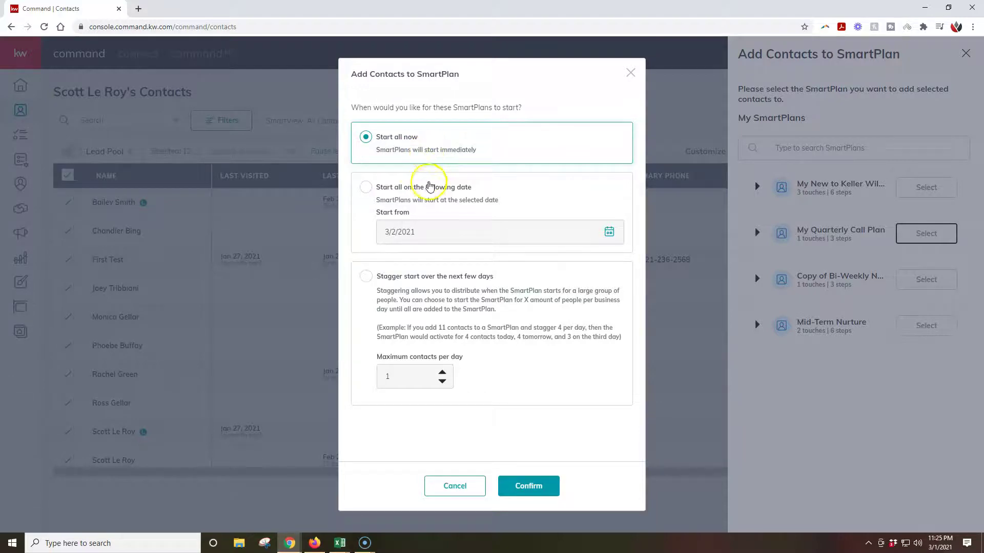
left_click(424, 188)
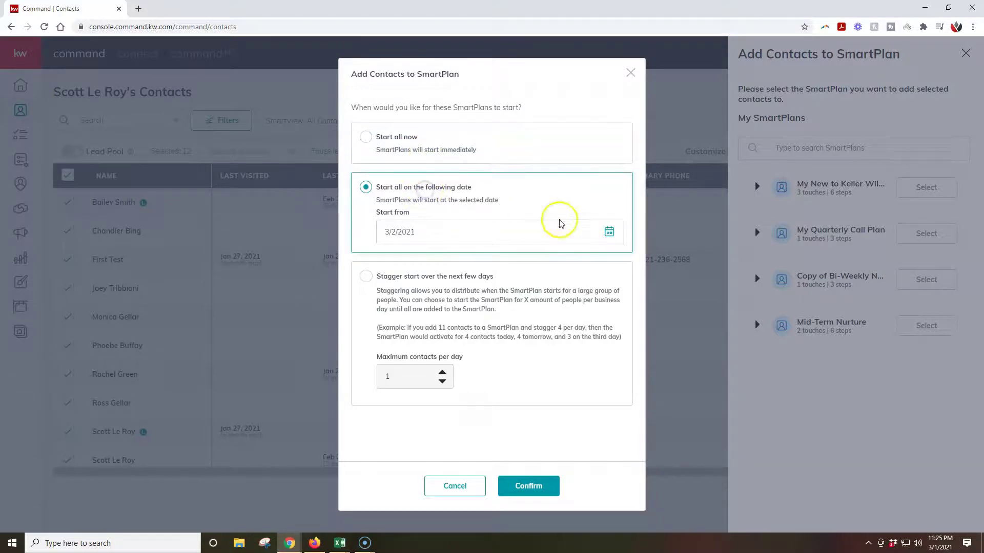
left_click(608, 232)
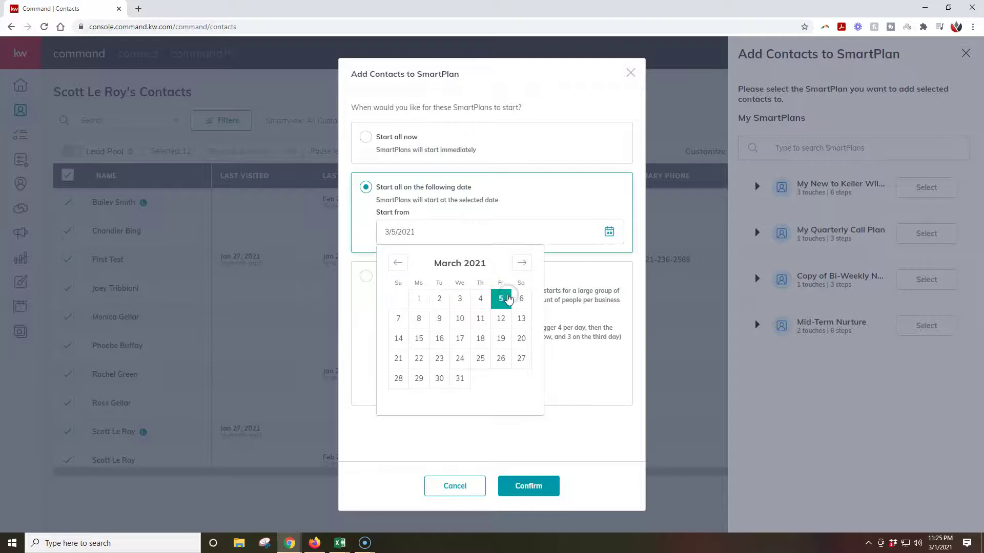
left_click(544, 438)
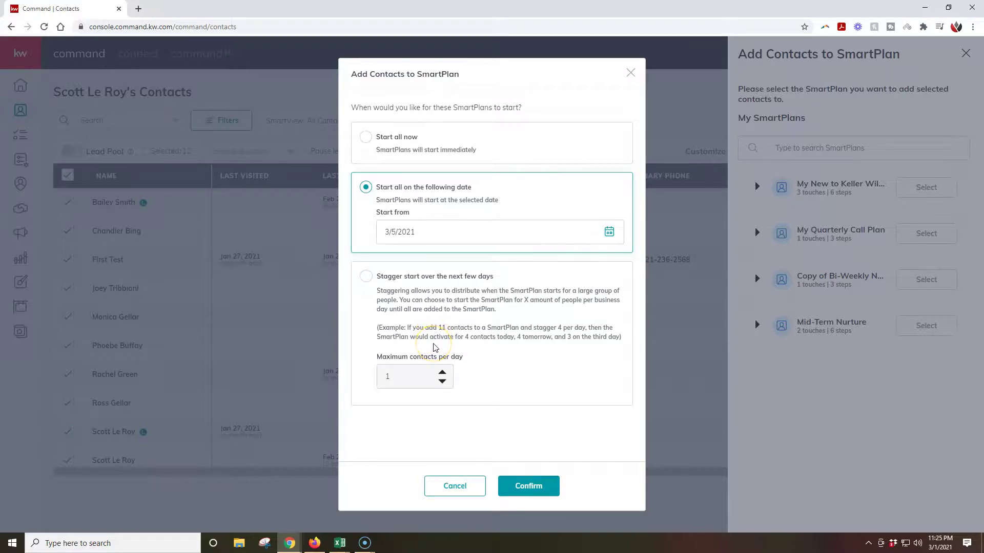
Try a staggered start at 10 contacts per day, then revert to starting all on 3/5/2021.
left_click(366, 277)
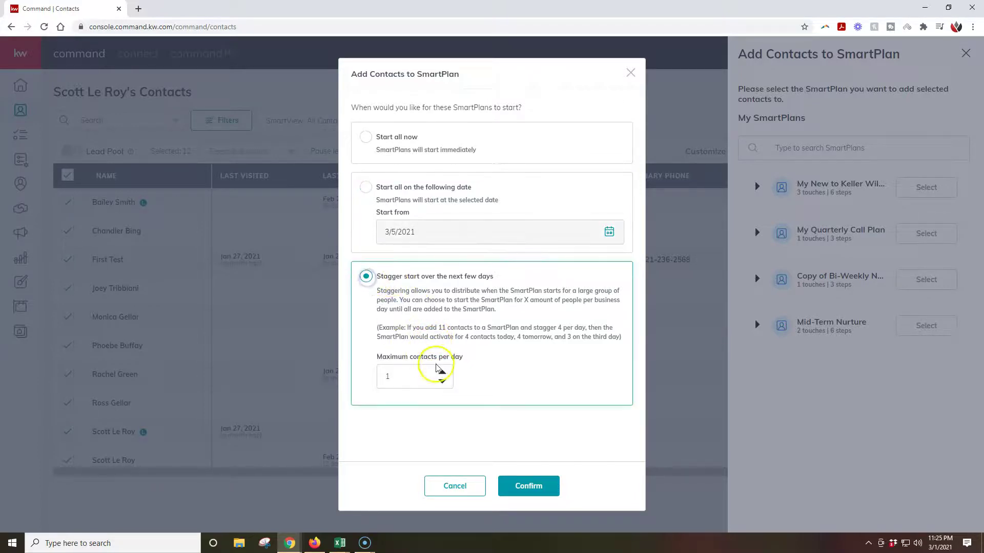
left_click(441, 374)
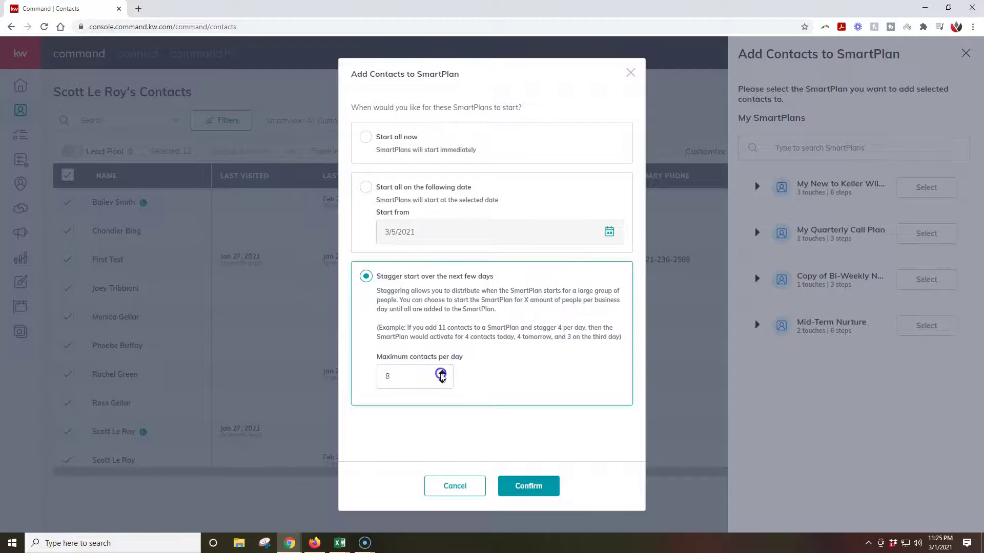
left_click(442, 373)
left_click(441, 373)
left_click(365, 188)
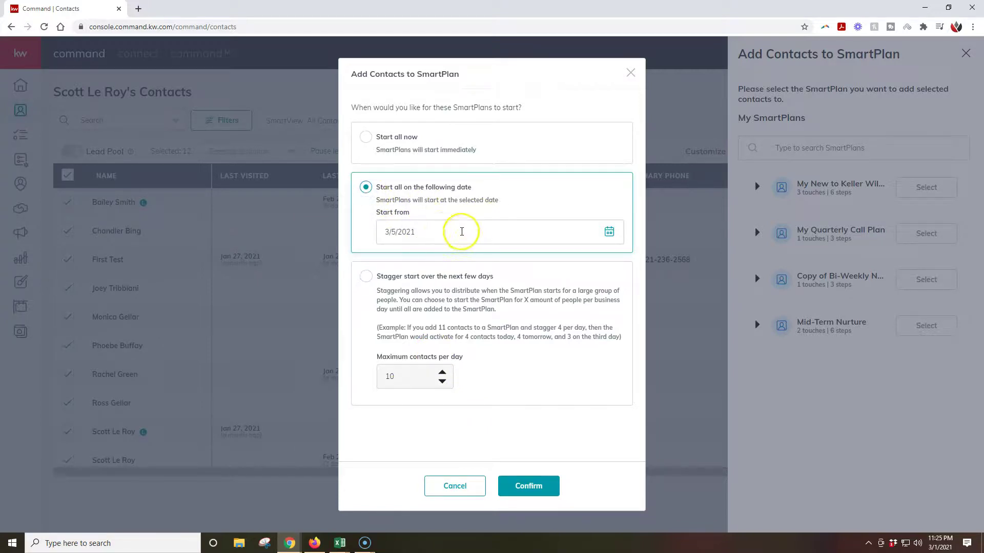
Confirm the start settings and the Add to SmartPlan summary for the 12 contacts.
left_click(546, 489)
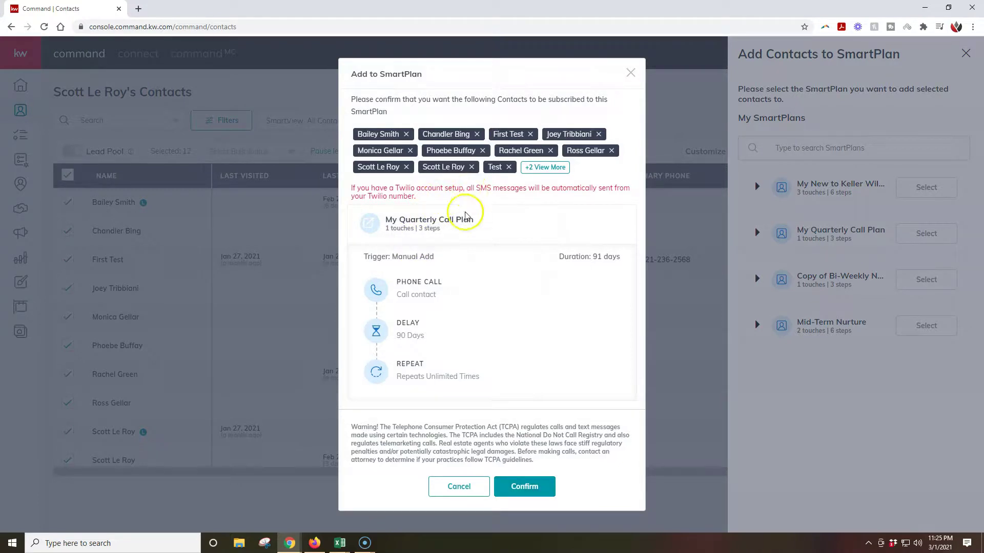
left_click(533, 488)
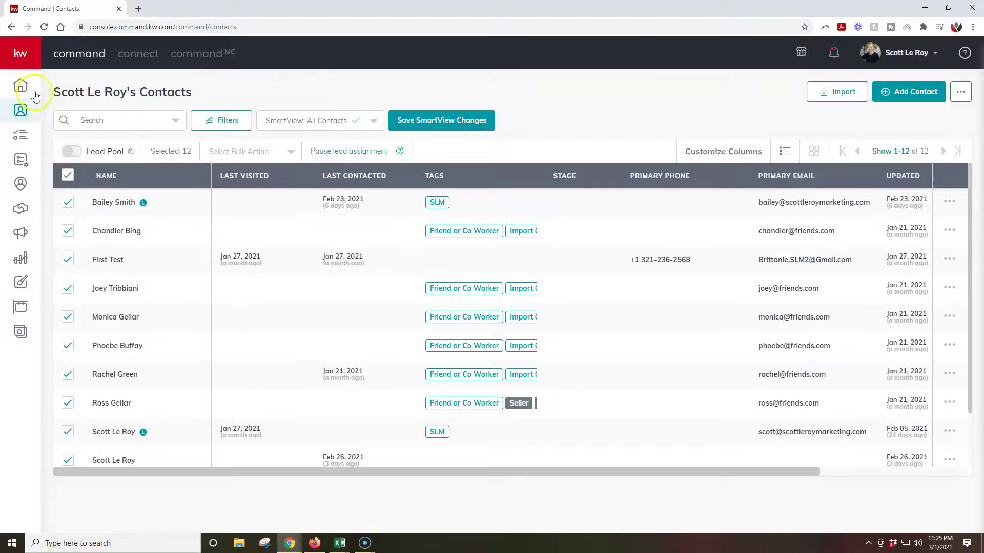
mouse_move(28, 87)
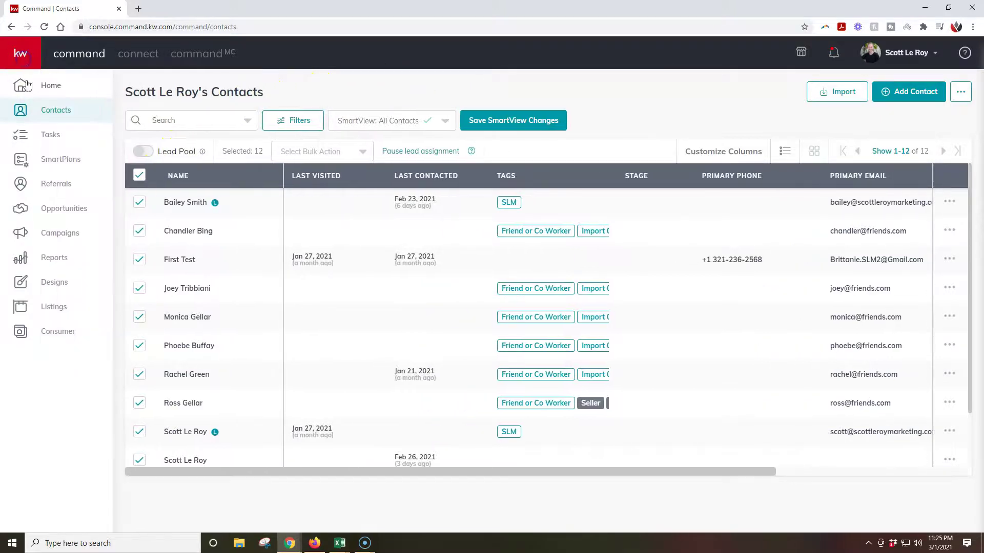
Open SmartPlans and check that My Quarterly Call Plan now has 12 contacts.
left_click(60, 164)
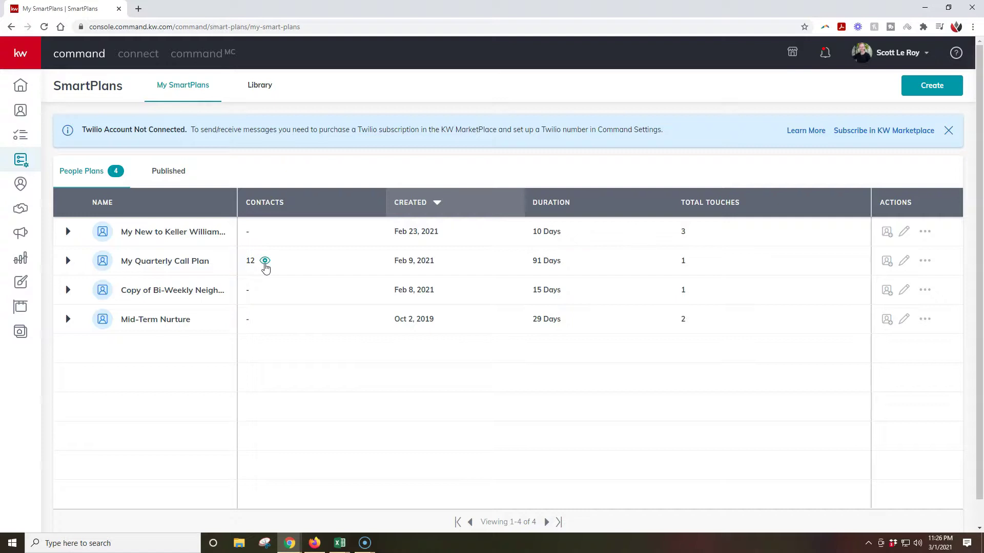
mouse_move(194, 294)
View the plan's enrolled contacts, select all 12, and confirm Unsubscribe All.
left_click(264, 262)
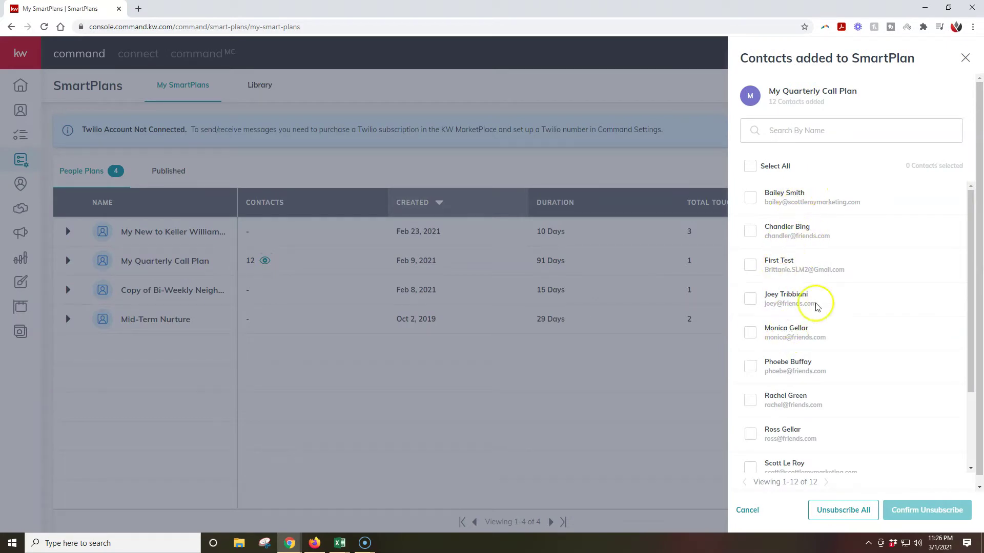
left_click(751, 367)
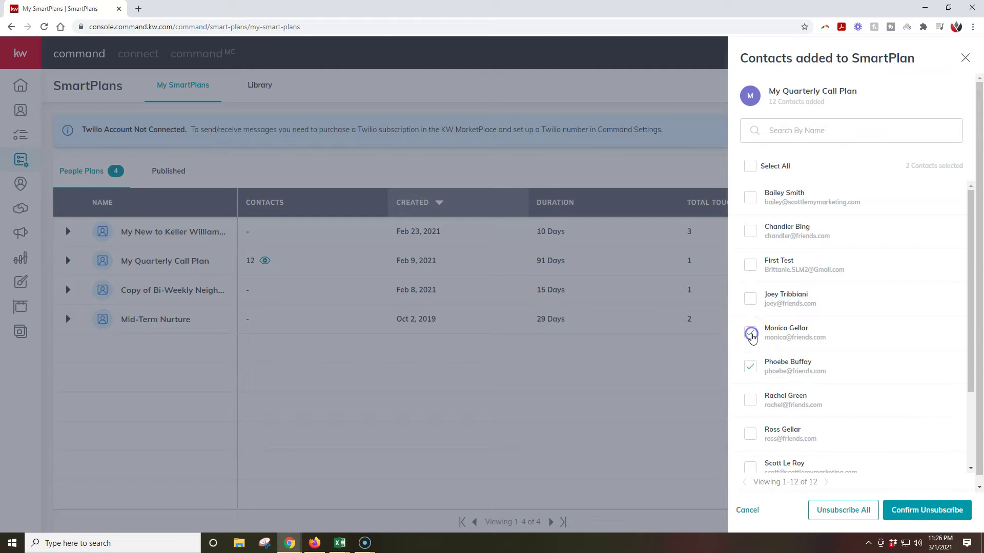
left_click(749, 166)
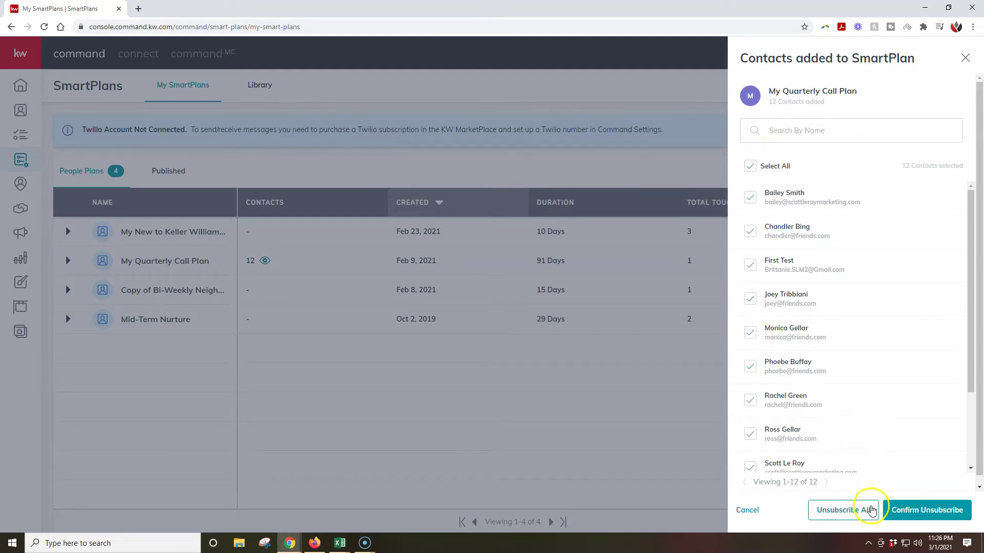
left_click(864, 518)
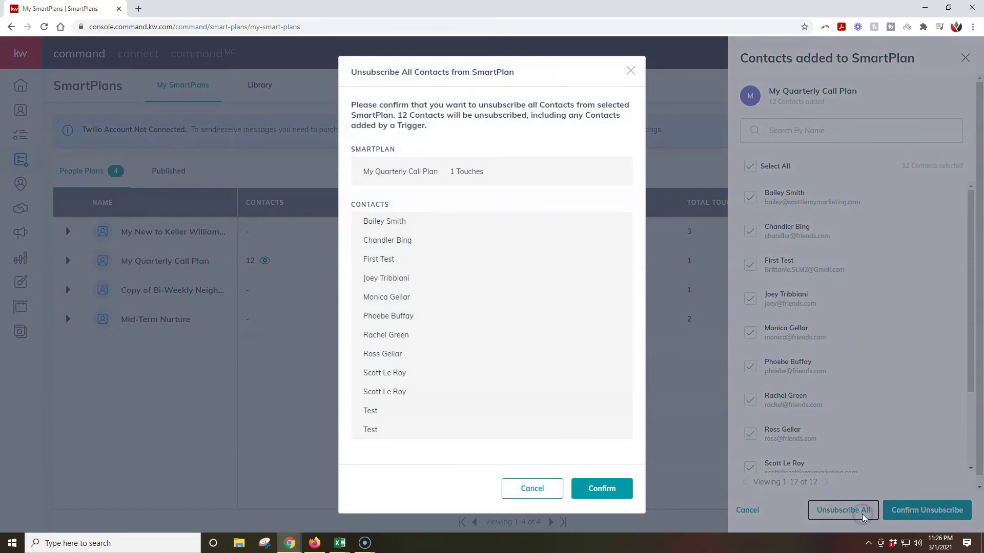
left_click(601, 489)
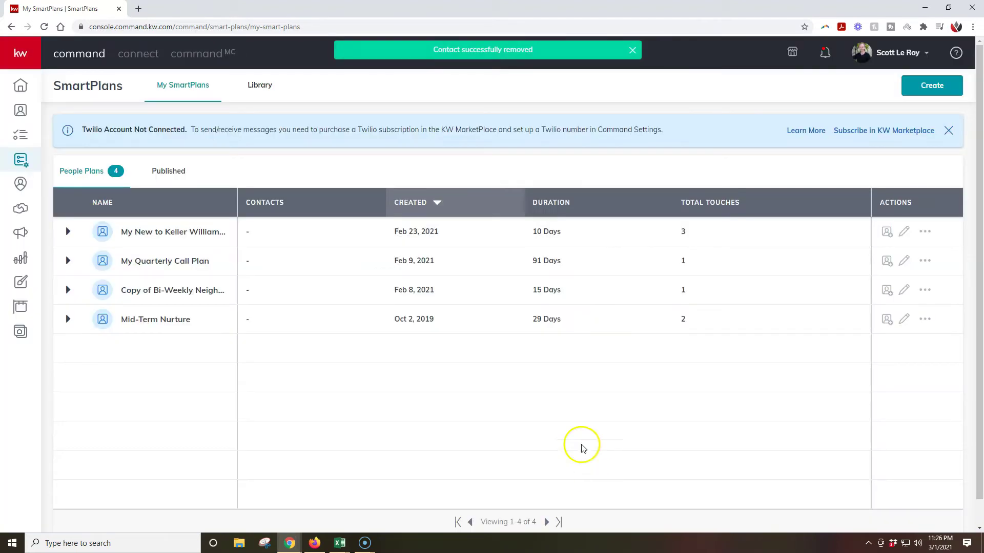